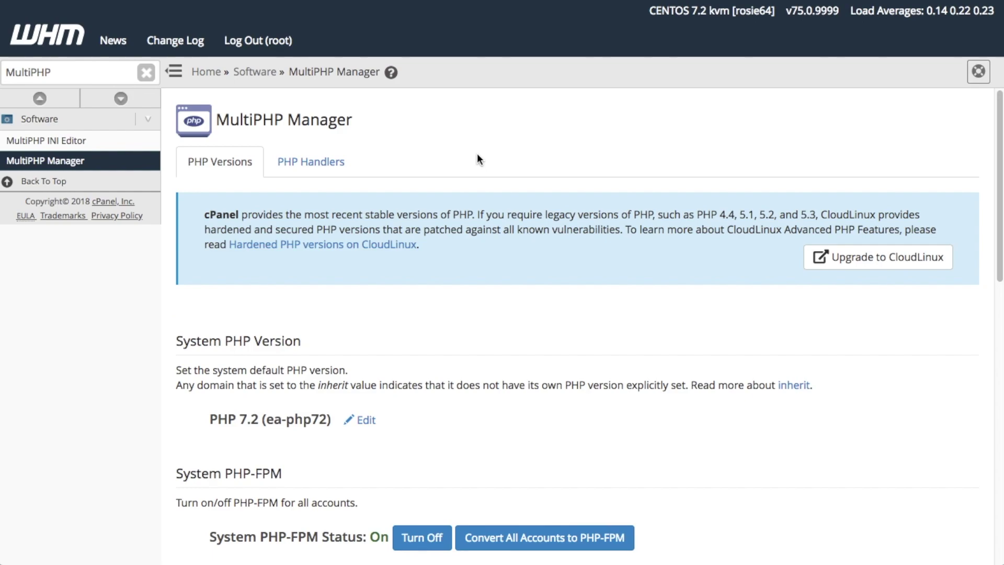
- Clear the WHM sidebar search box
left_click(146, 72)
- Search 'EasyApache', open EasyApache 4 and highlight the currently installed packages list
type("EasyApache")
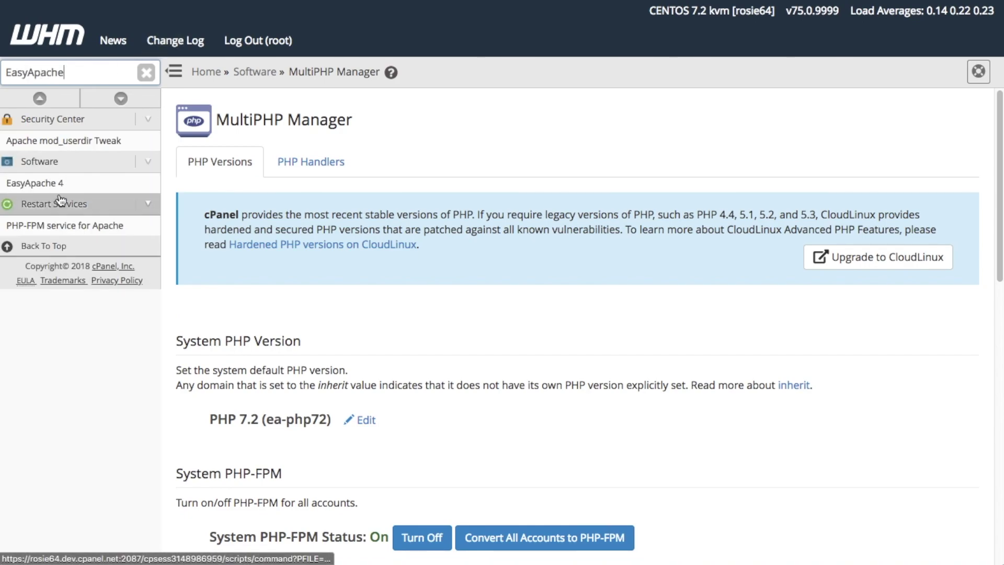
left_click(83, 180)
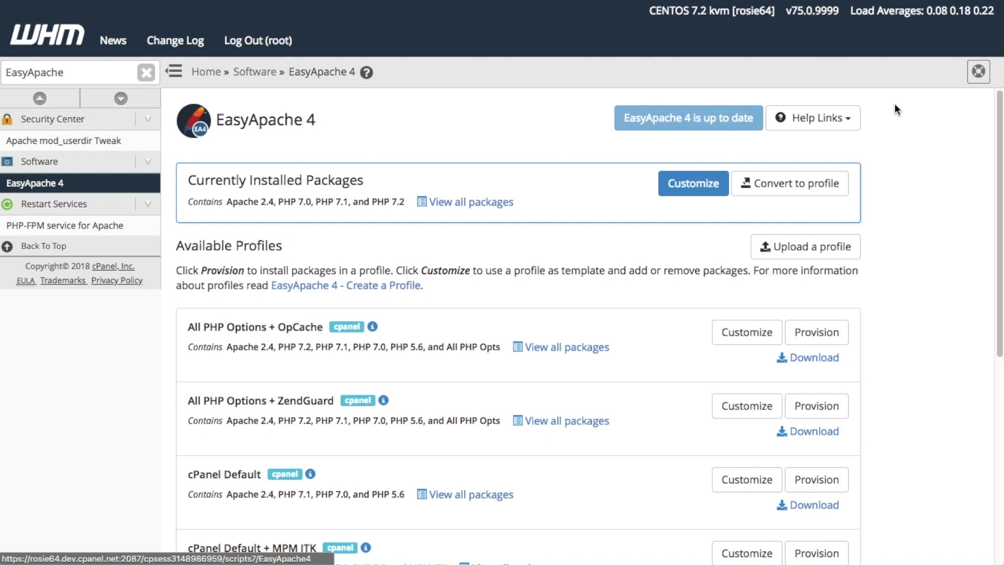
left_click_drag(839, 157, 721, 185)
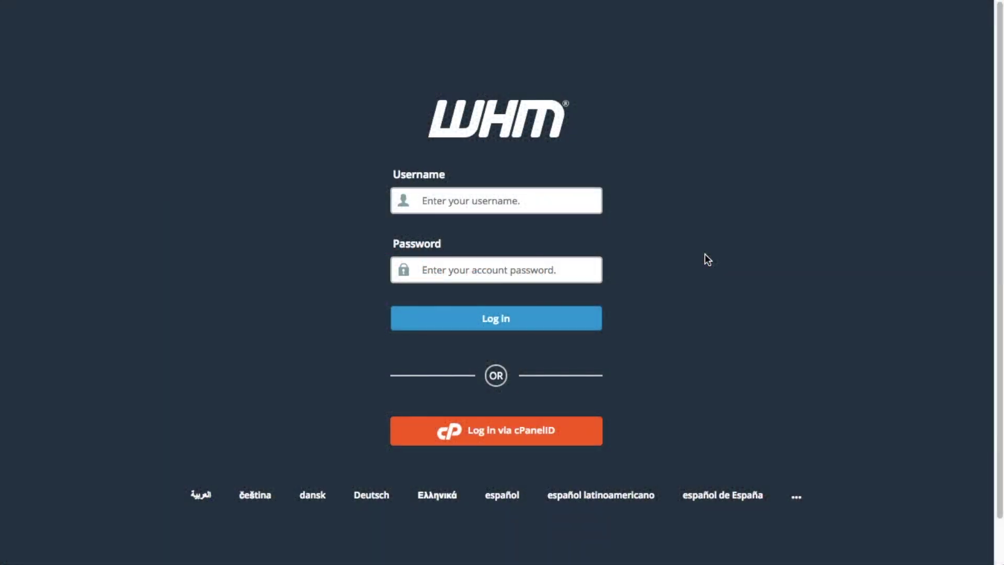
- Log back in with the administrator credentials and open MultiPHP Manager via a 'MultiPHP' search
type("root*******")
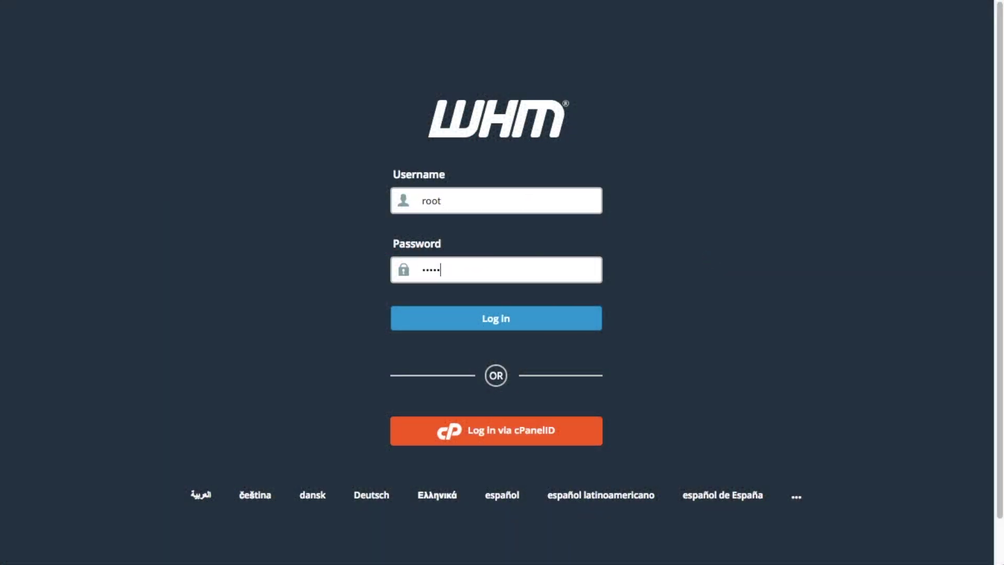
key("Return")
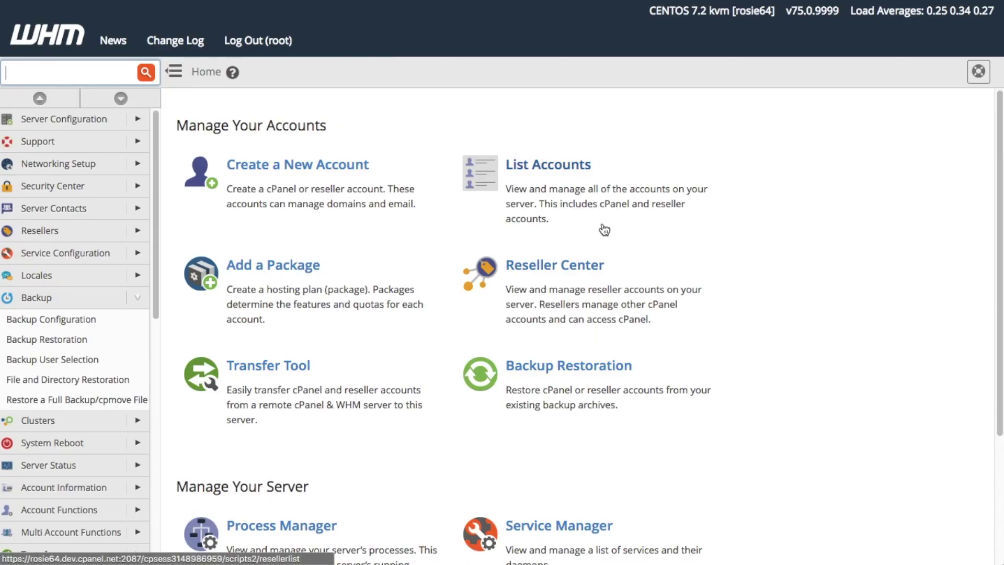
type("MultiPHP")
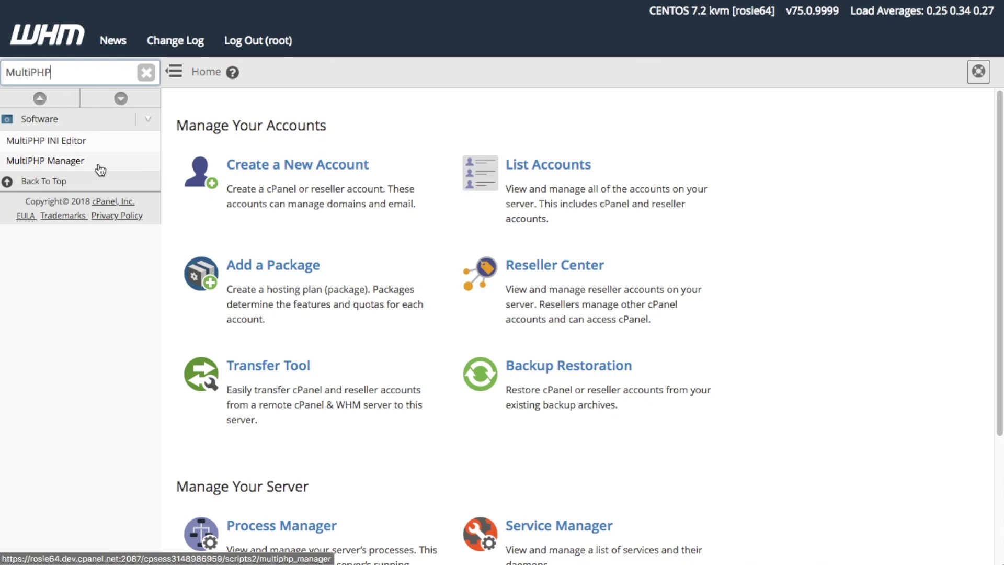
left_click(74, 162)
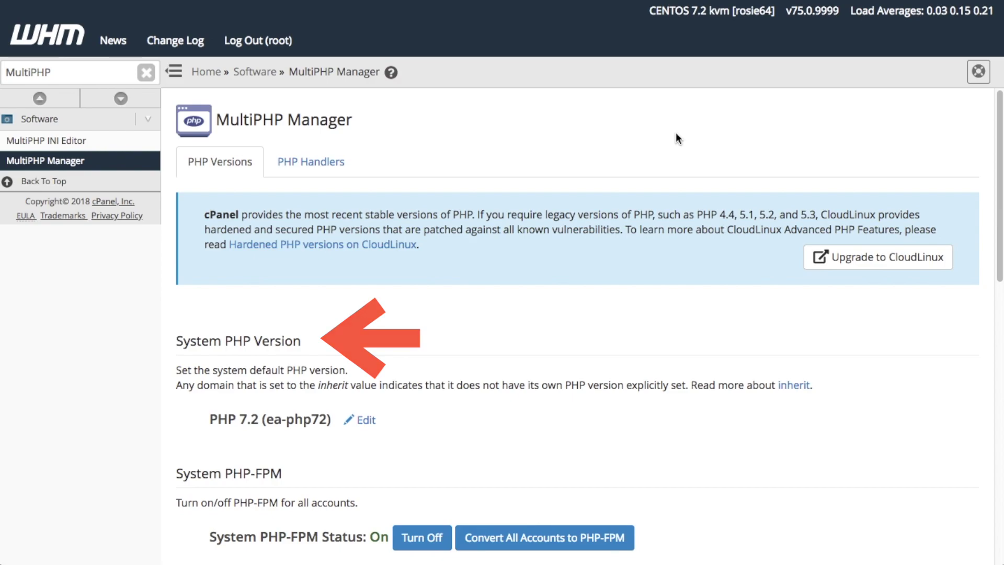
- Edit the System PHP Version, choose PHP 7.2 (ea-php72) and apply it
scroll(671, 130, "down", 5)
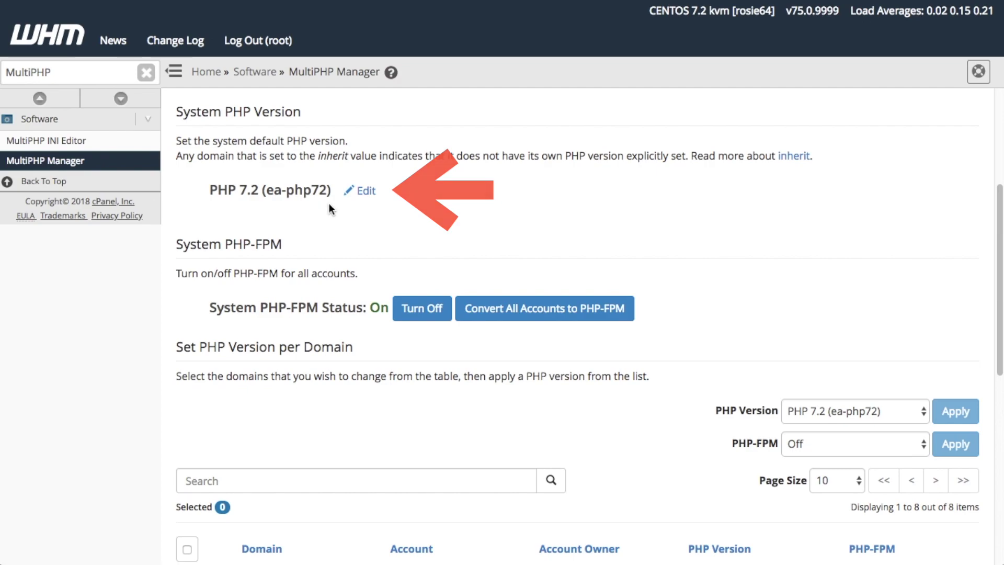
left_click(367, 193)
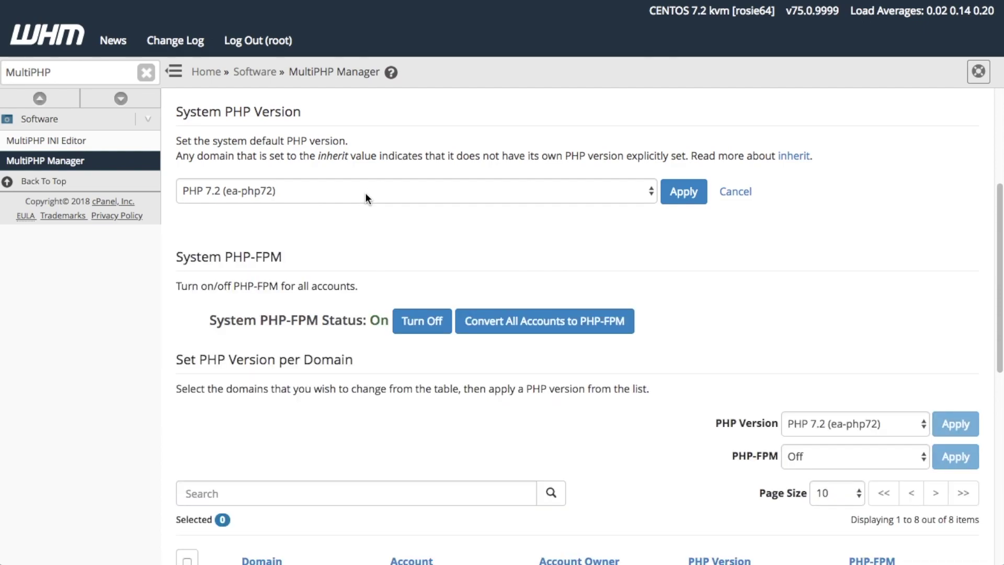
left_click(655, 191)
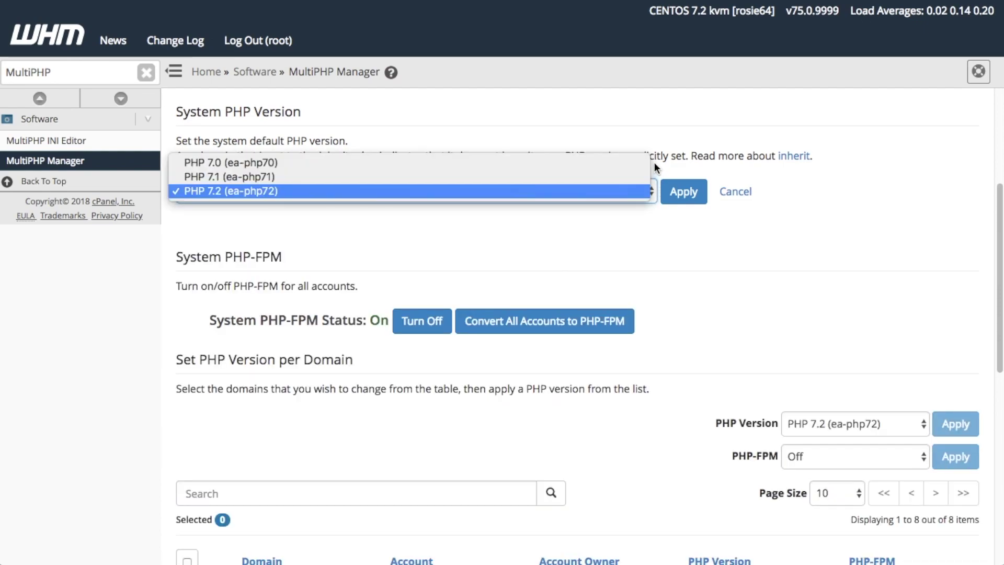
left_click(602, 189)
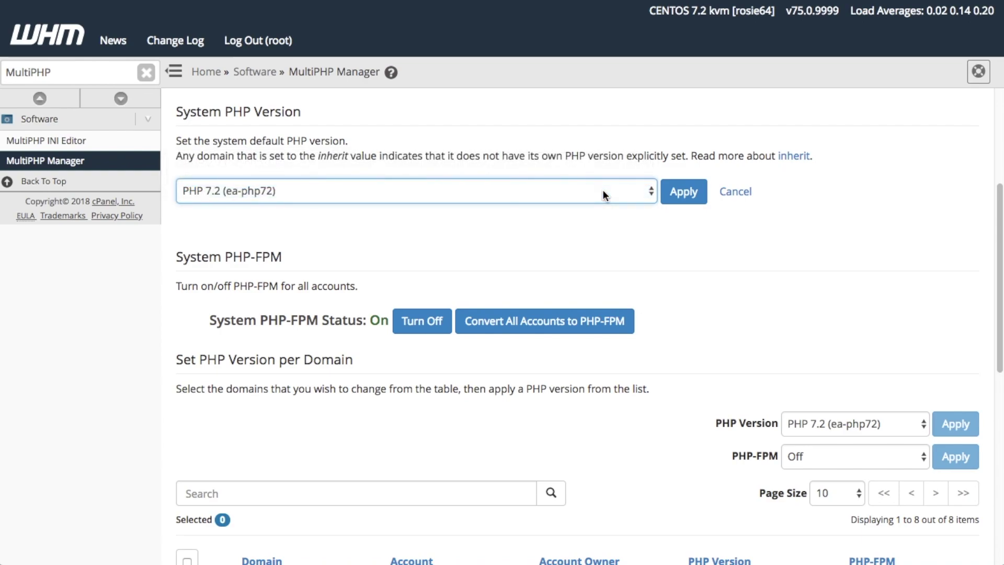
left_click(684, 192)
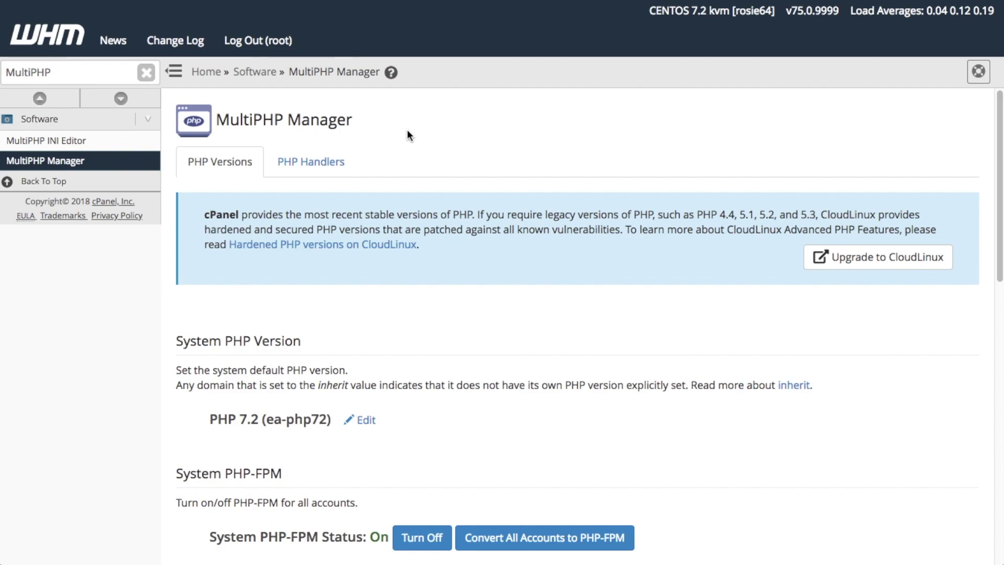
- Change the PHP 7.0 (ea-php70) handler to suphp on the PHP Handlers tab
left_click(324, 162)
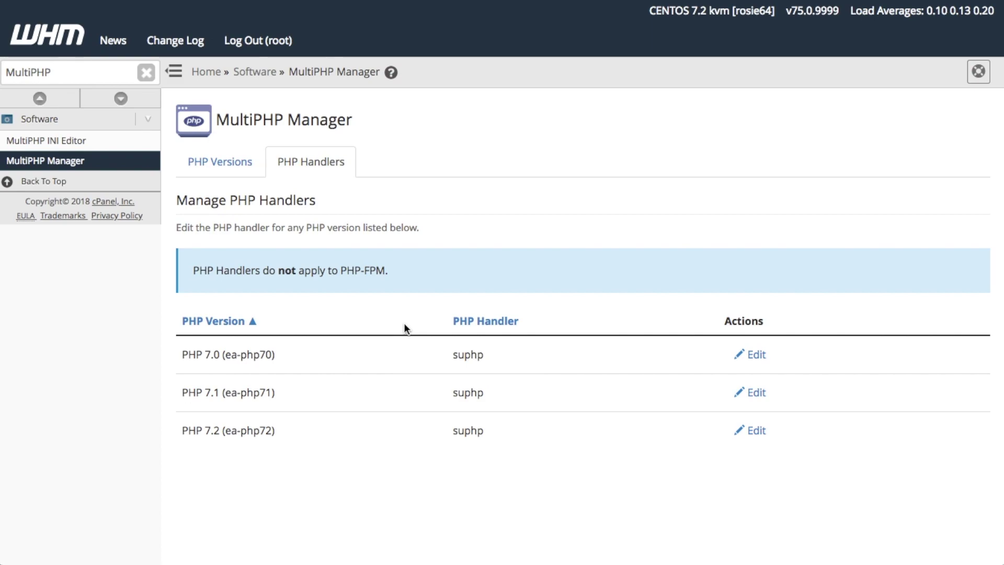
left_click(757, 356)
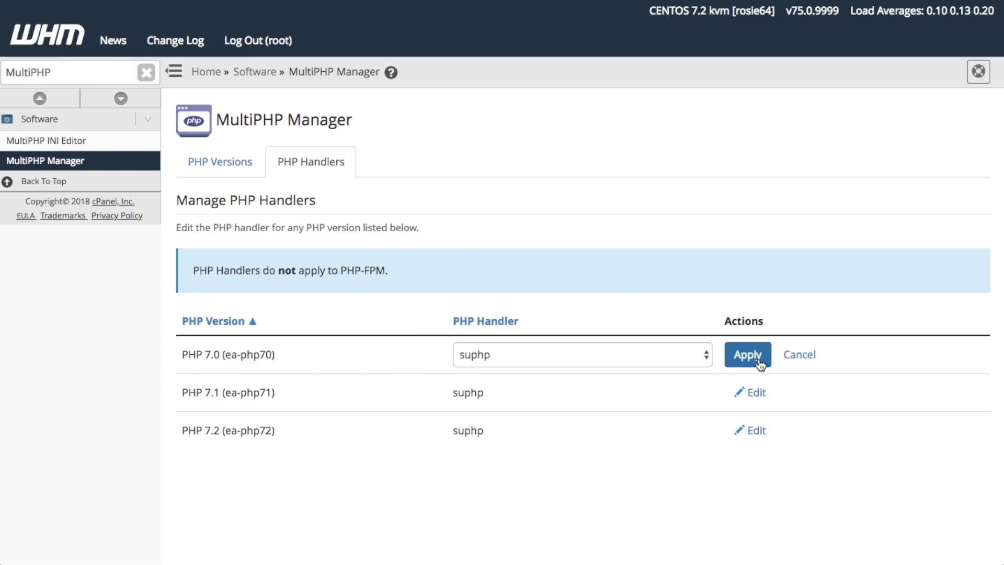
left_click(707, 354)
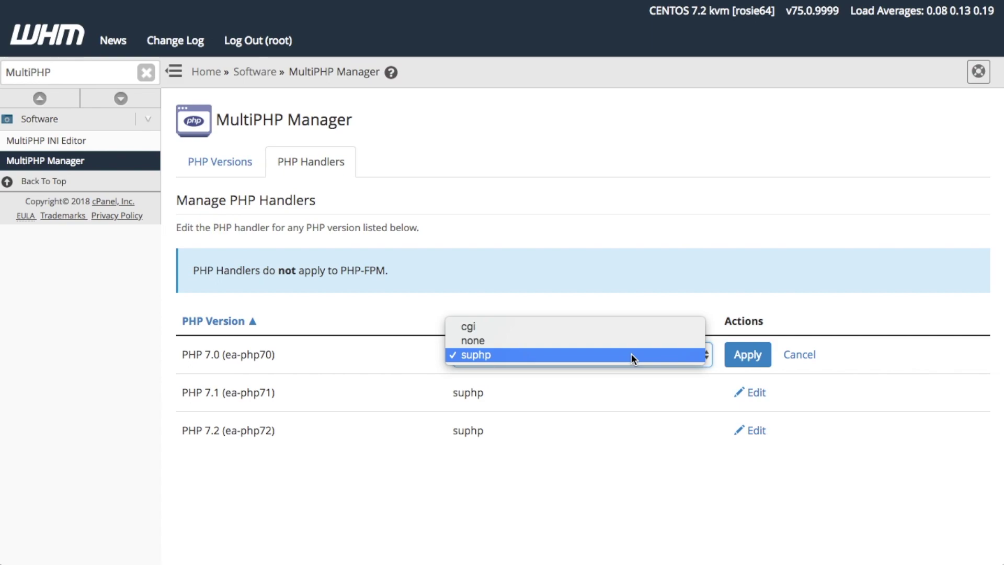
left_click(632, 354)
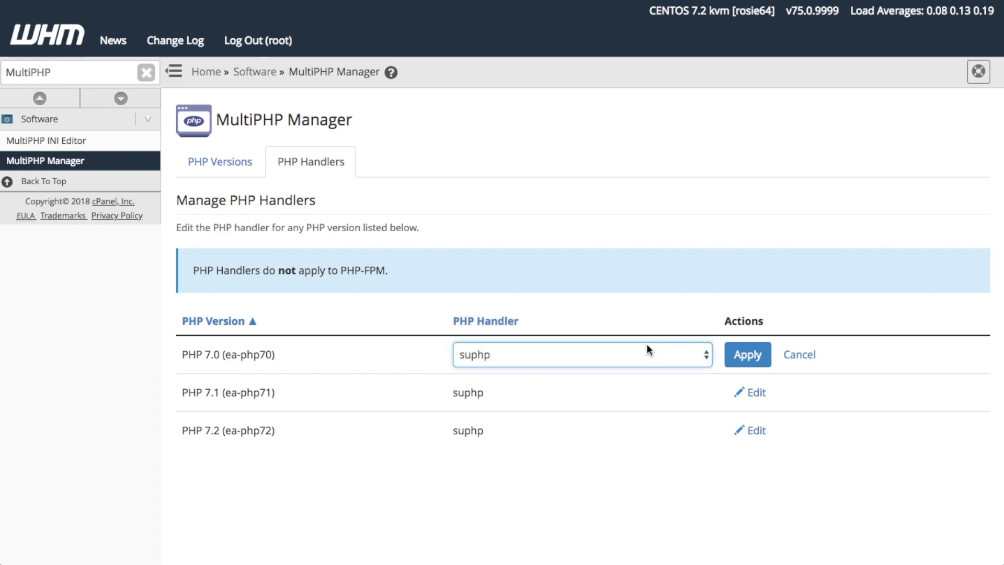
left_click(738, 354)
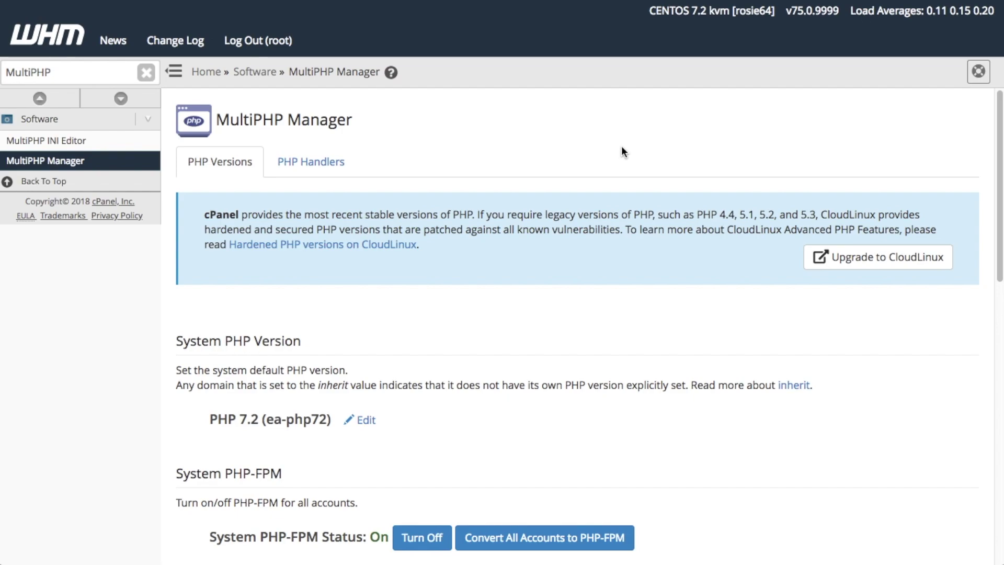
- In the per-domain PHP version table, pick PHP 7.2 (ea-php72) for example.com
scroll(622, 151, "down", 8)
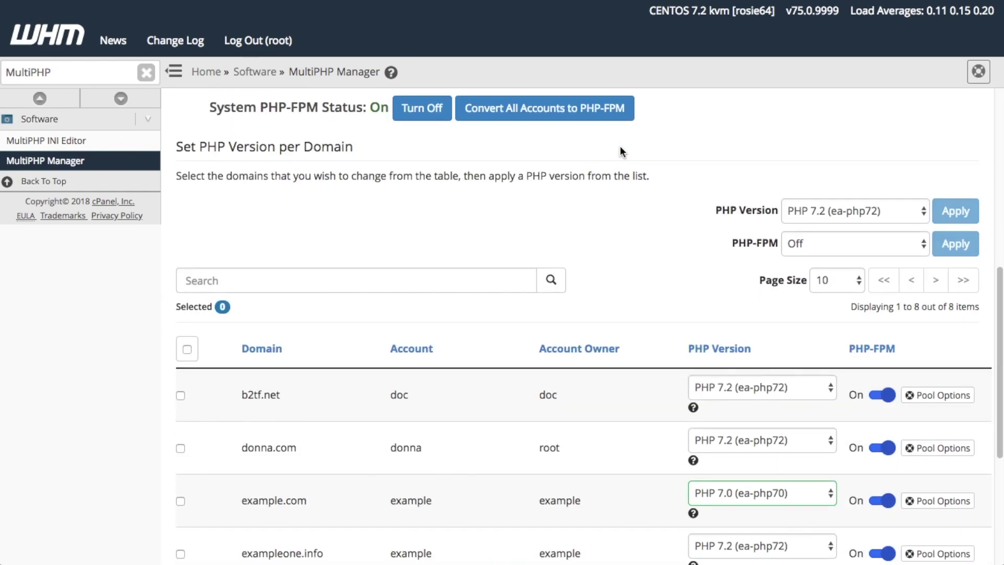
scroll(620, 148, "down", 5)
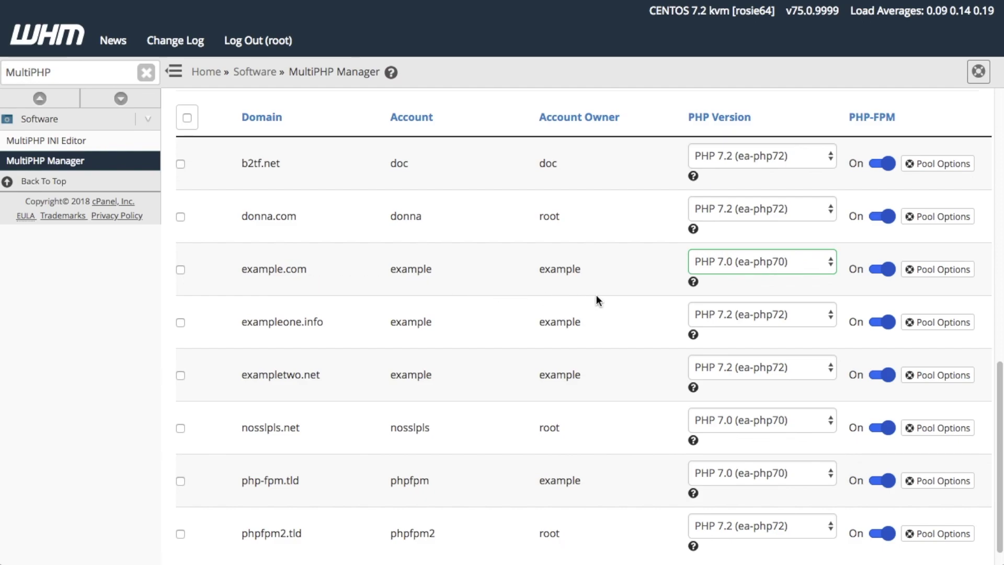
left_click(830, 261)
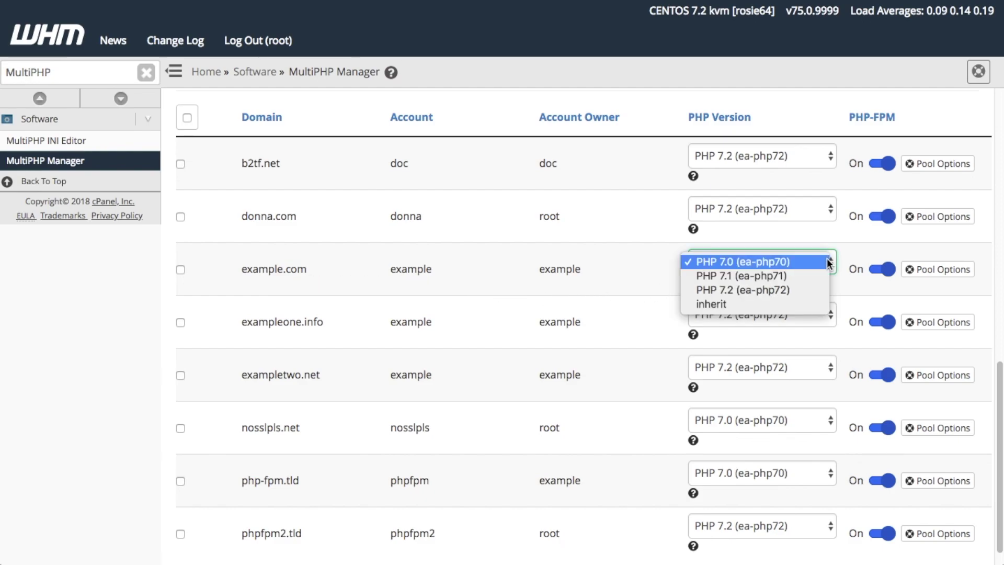
left_click(791, 291)
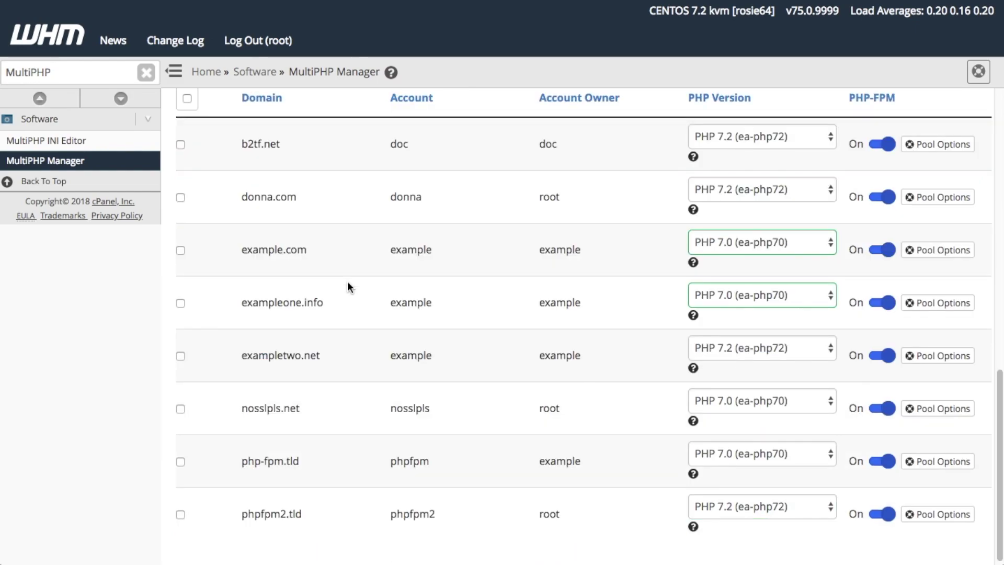
- Select example.com and exampleone.info and bulk-apply PHP 7.2 (ea-php72) to both
scroll(347, 281, "up", 1)
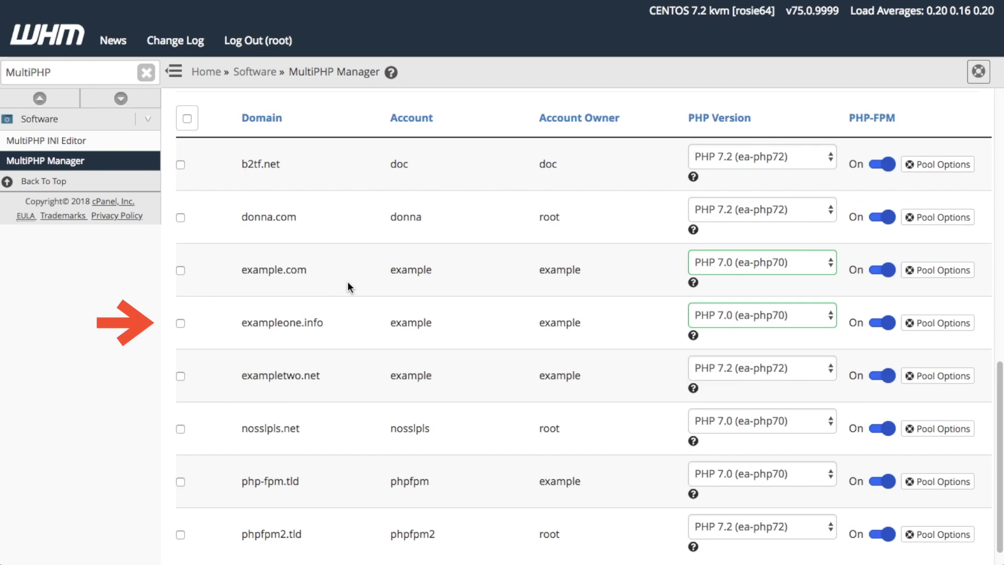
left_click(180, 270)
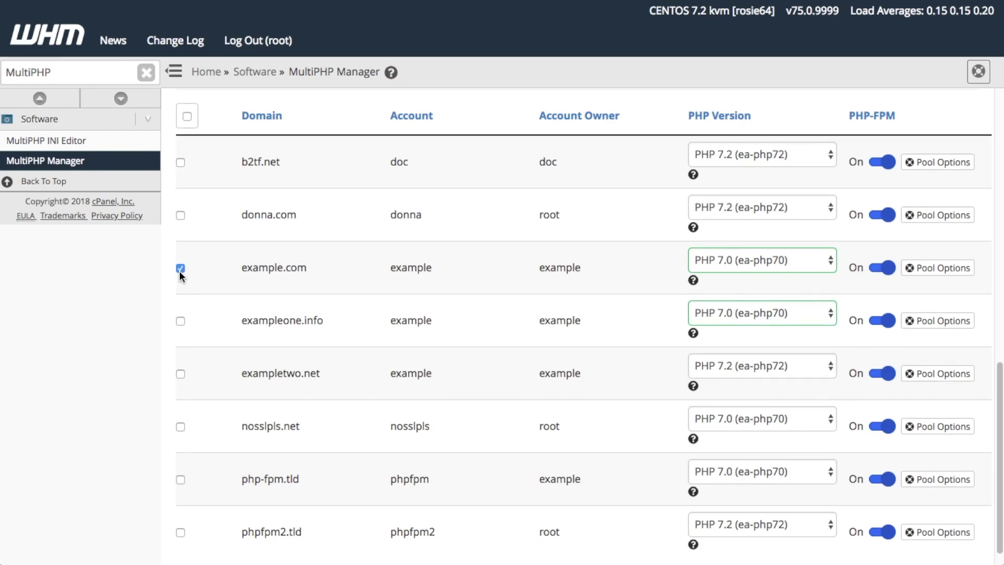
left_click(181, 320)
scroll(205, 314, "up", 4)
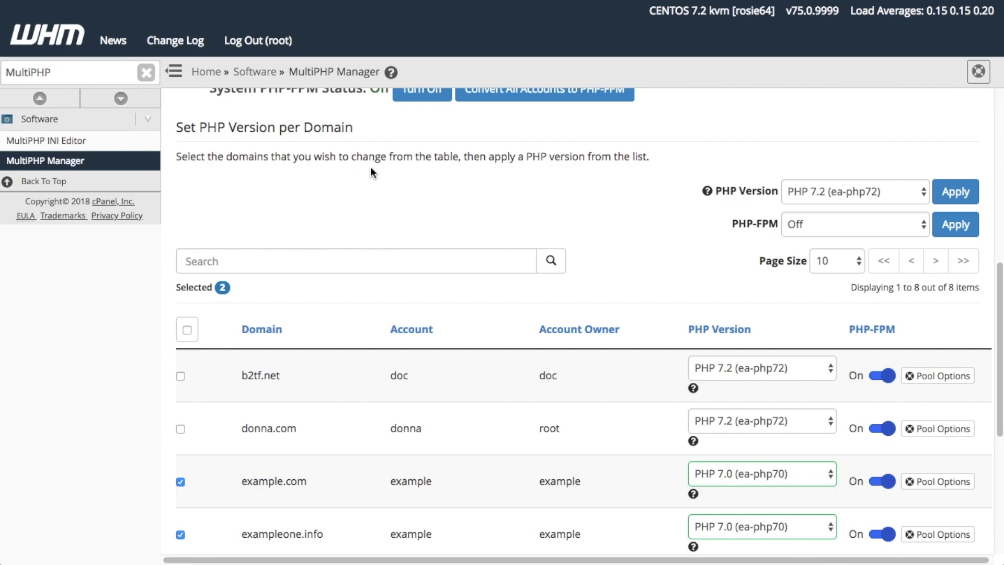
left_click(915, 194)
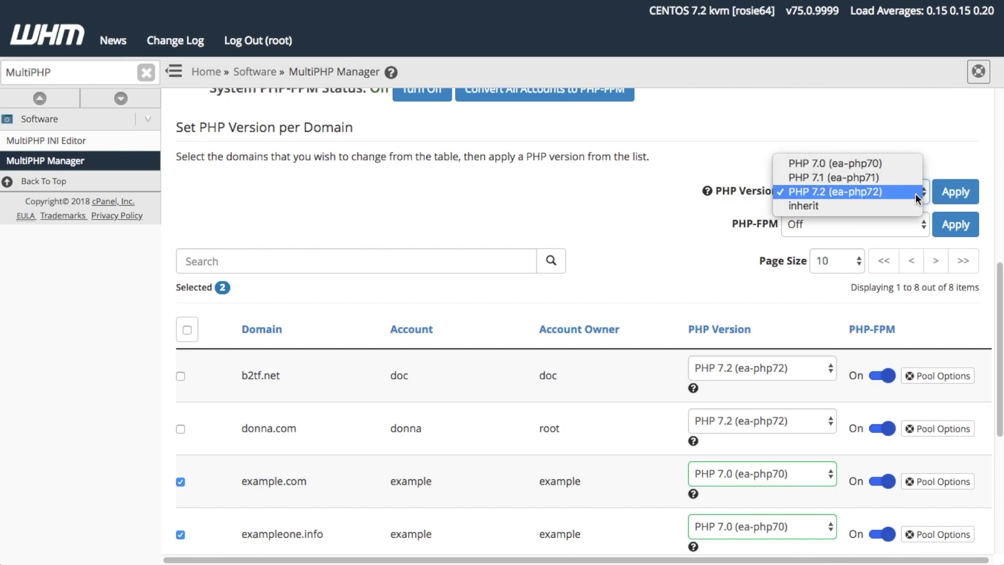
left_click(916, 193)
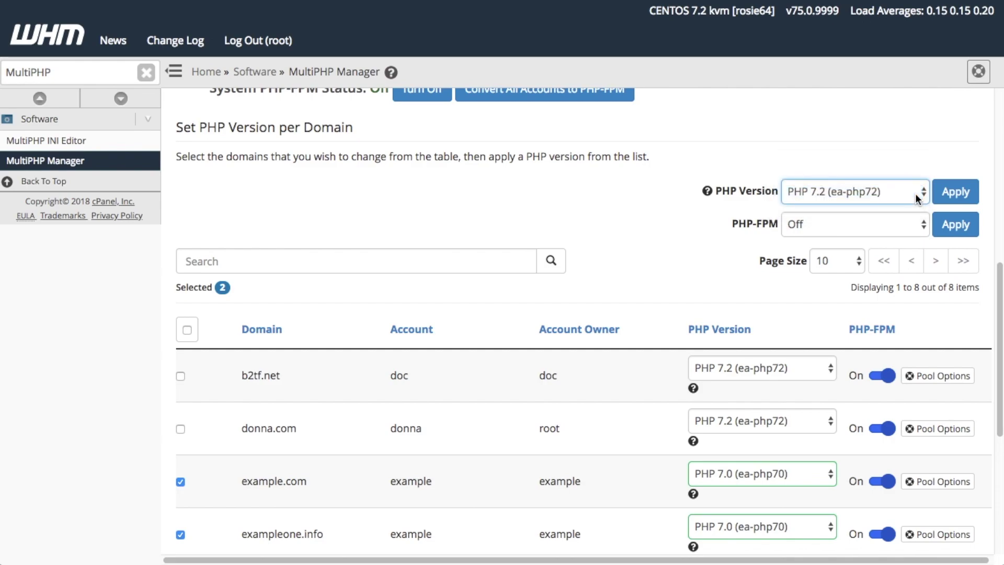
left_click(956, 191)
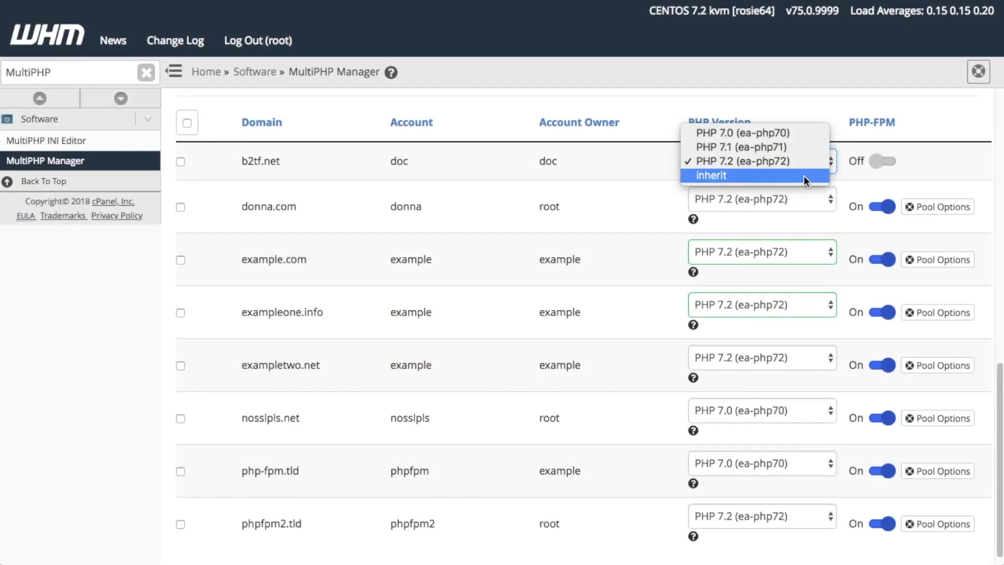
- Choose 'inherit' in b2tf.net's PHP Version dropdown
left_click(805, 177)
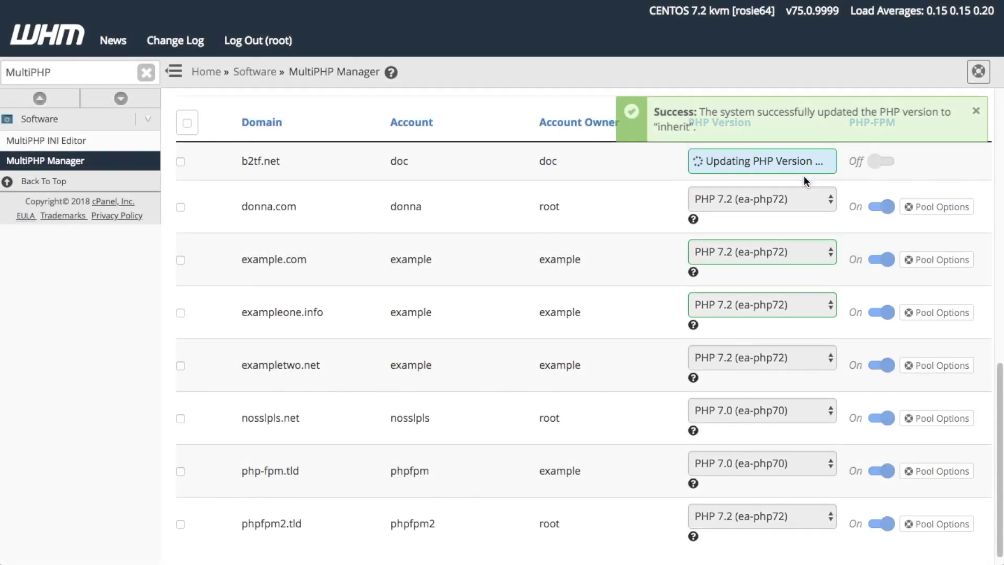